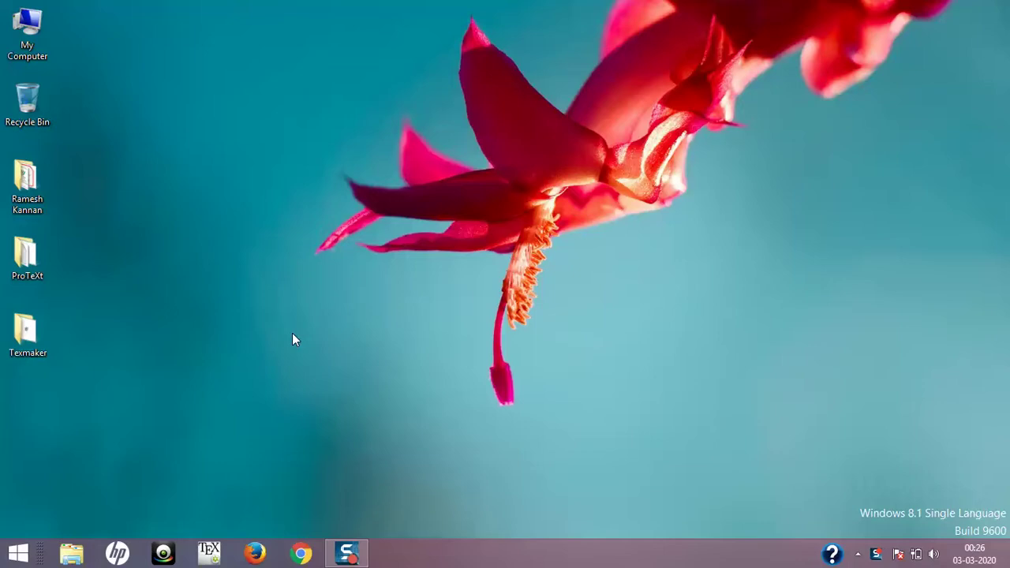
# - Launch Setup from the ProTeXt folder on the desktop and minimize the folder window, keeping the proTeXt dialog in view
pyautogui.doubleClick(27, 261)
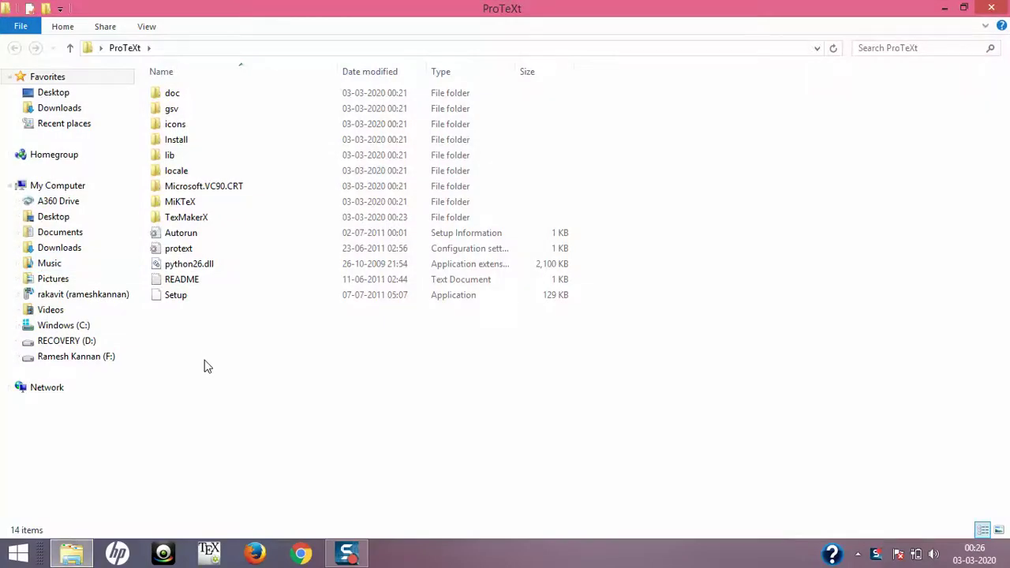
pyautogui.doubleClick(184, 299)
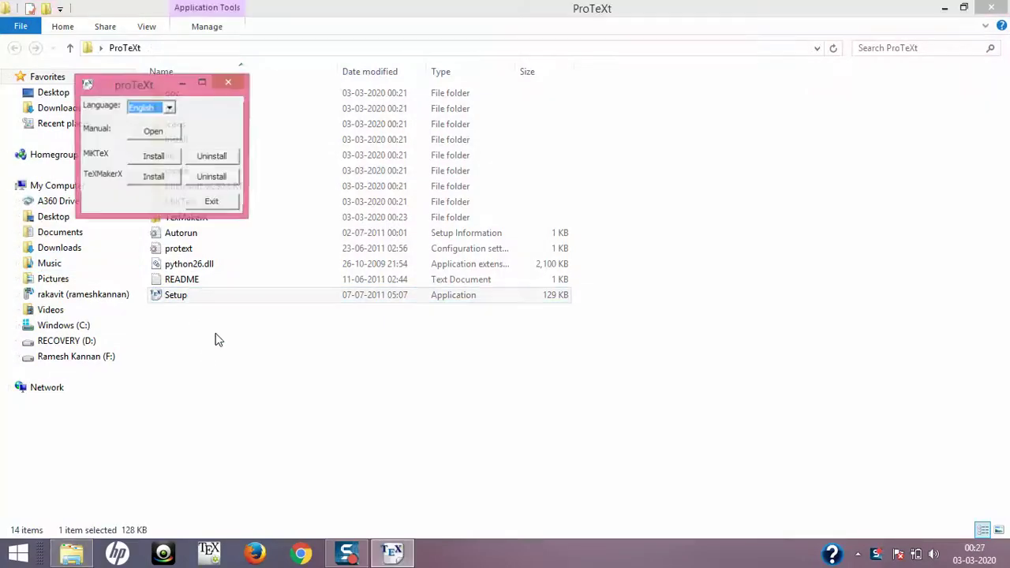
pyautogui.moveTo(135, 81); pyautogui.dragTo(462, 224)
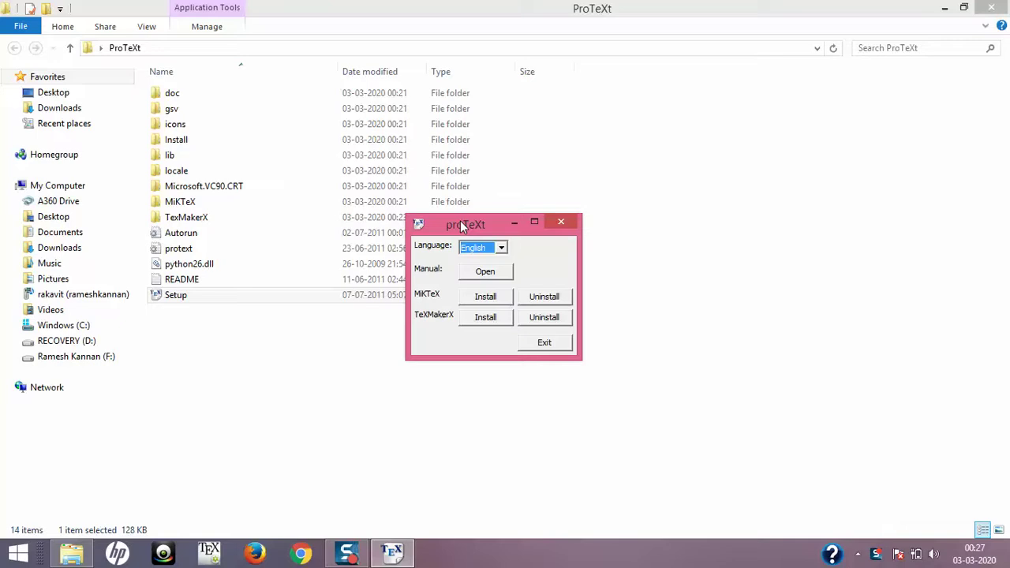
pyautogui.click(945, 8)
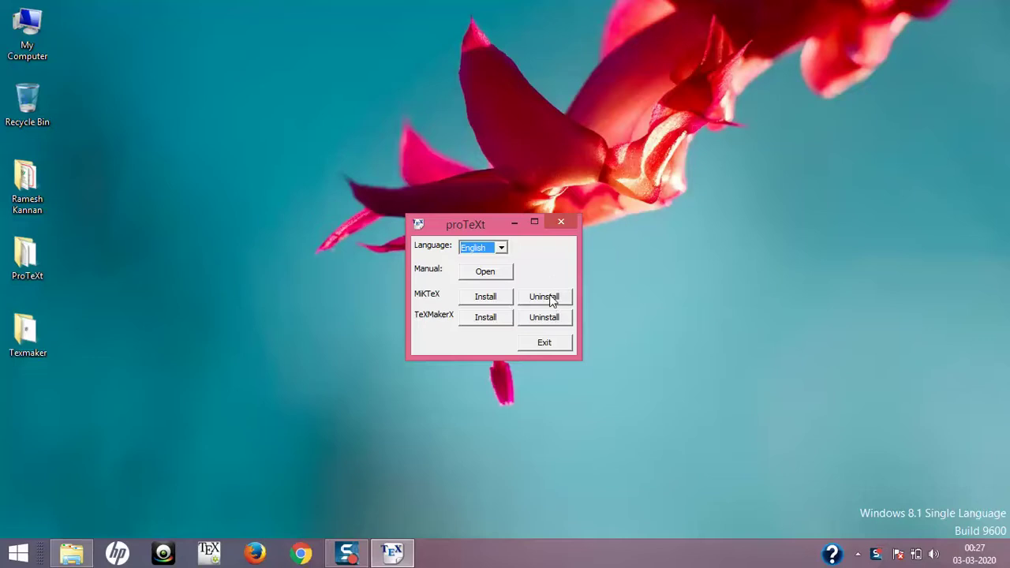
# - Uninstall the MiKTeX 2.9 component with thorough tidy-up enabled and finish the Remove MiKTeX wizard
pyautogui.click(550, 299)
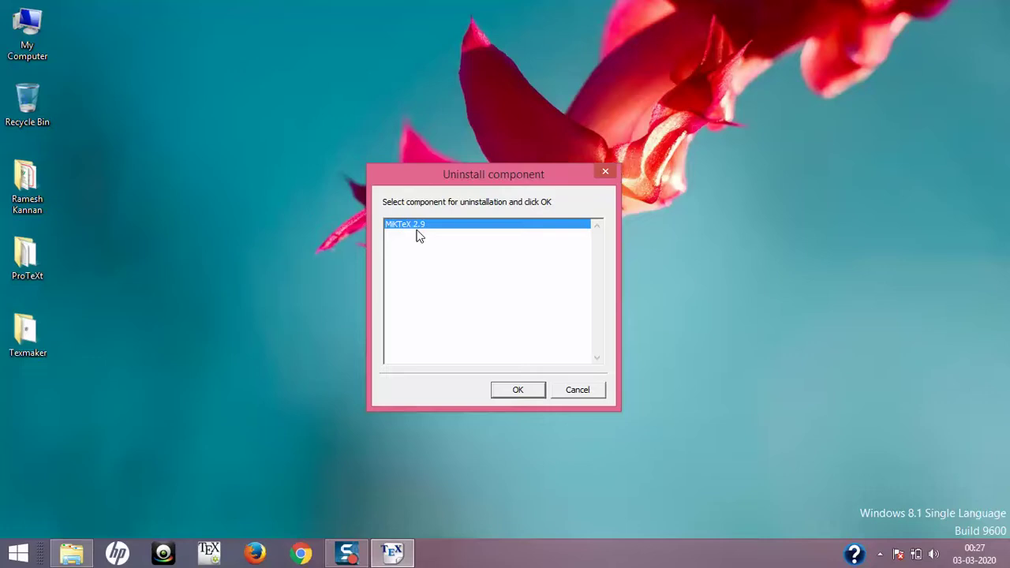
pyautogui.click(518, 390)
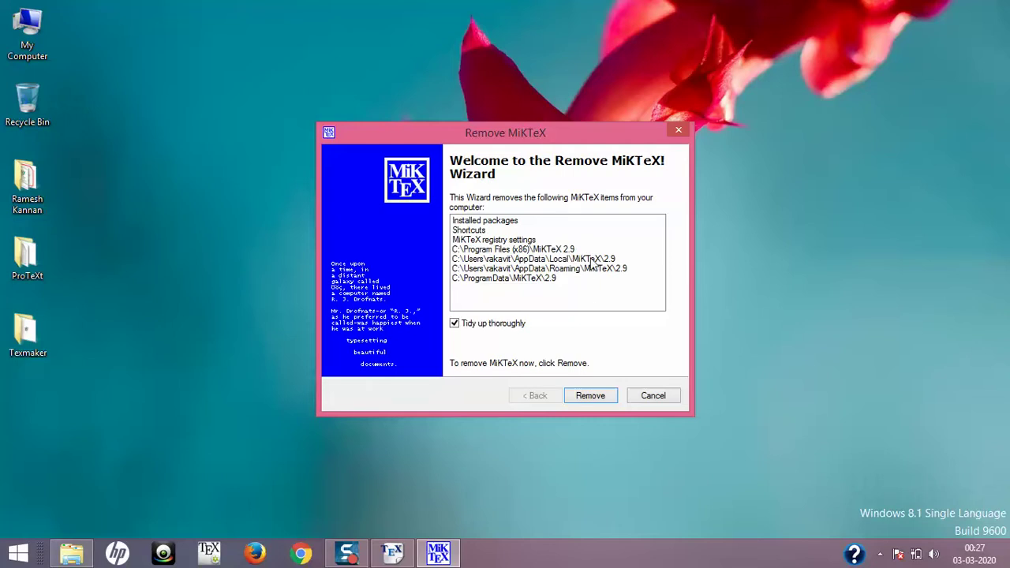
pyautogui.click(604, 399)
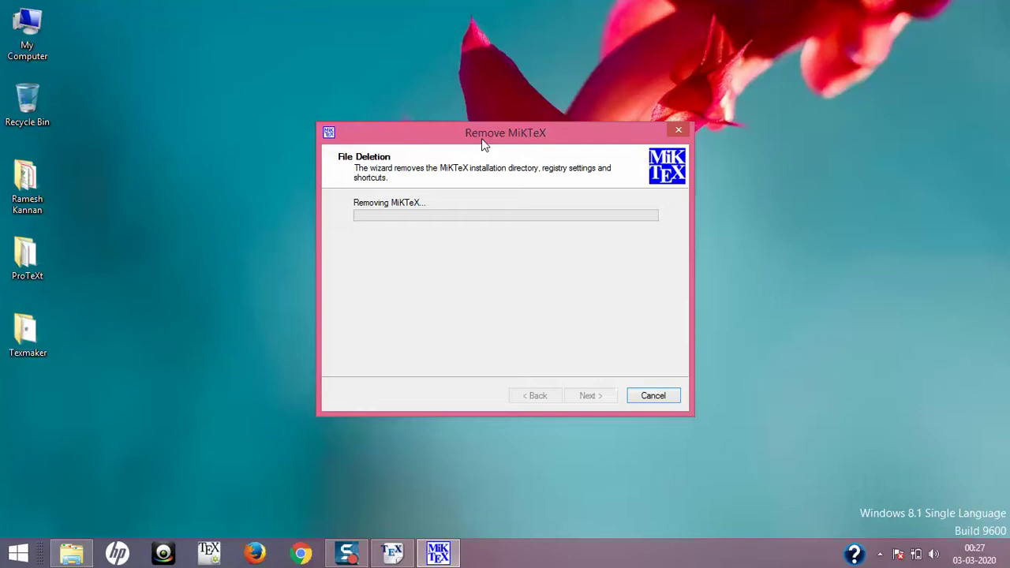
pyautogui.moveTo(484, 142); pyautogui.dragTo(623, 140)
pyautogui.moveTo(430, 219); pyautogui.dragTo(272, 213)
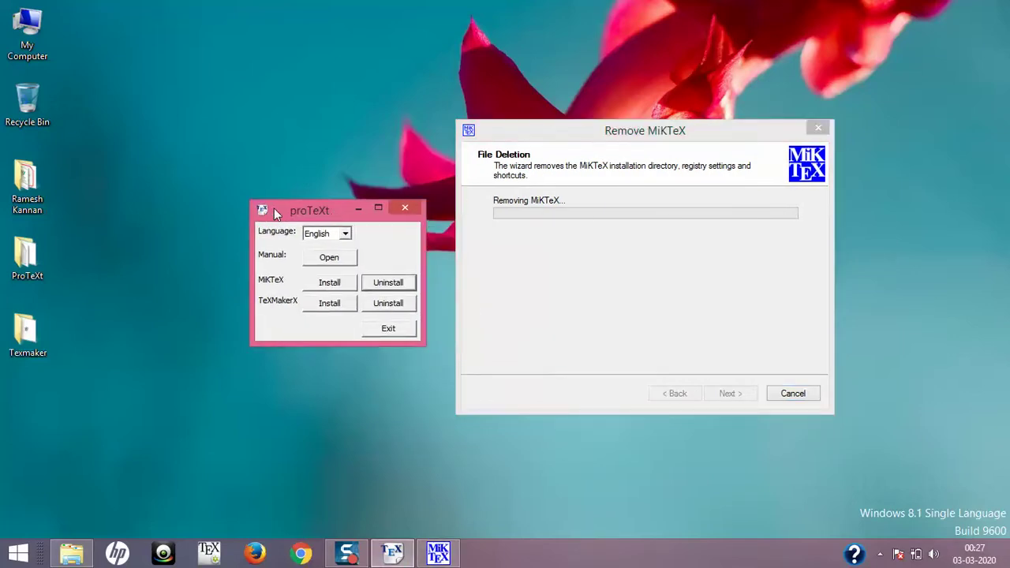
pyautogui.click(652, 139)
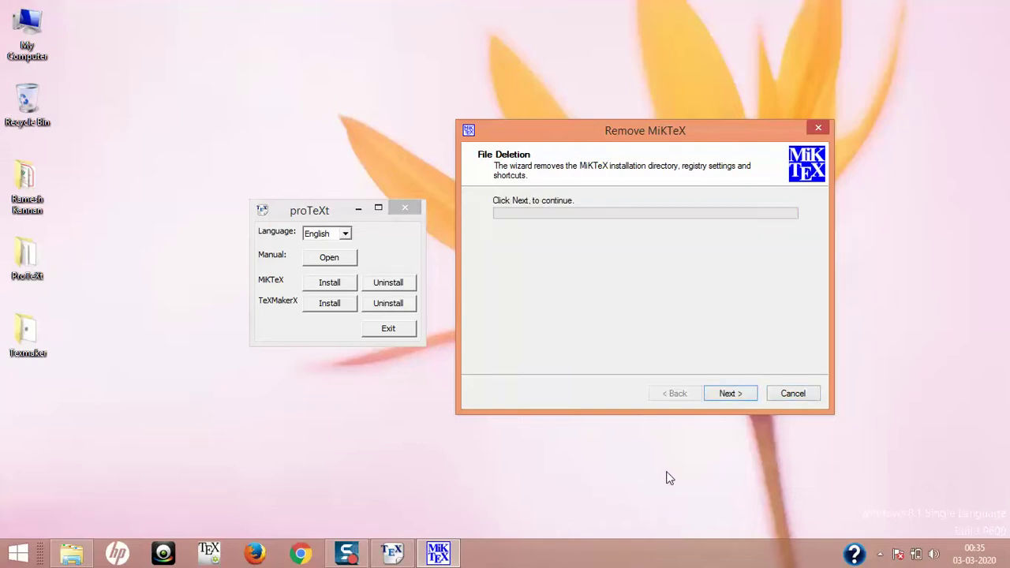
pyautogui.click(730, 393)
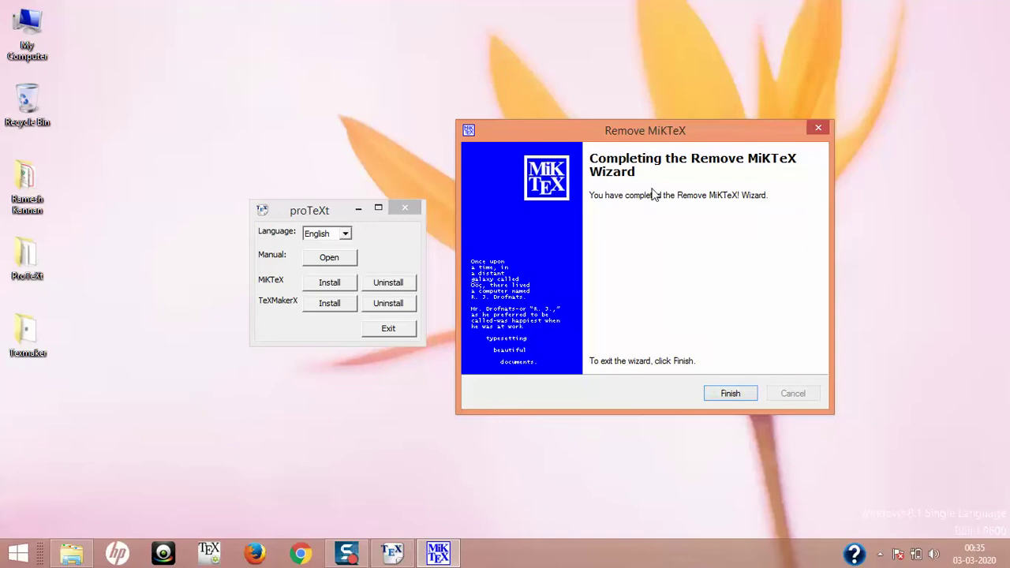
pyautogui.click(739, 396)
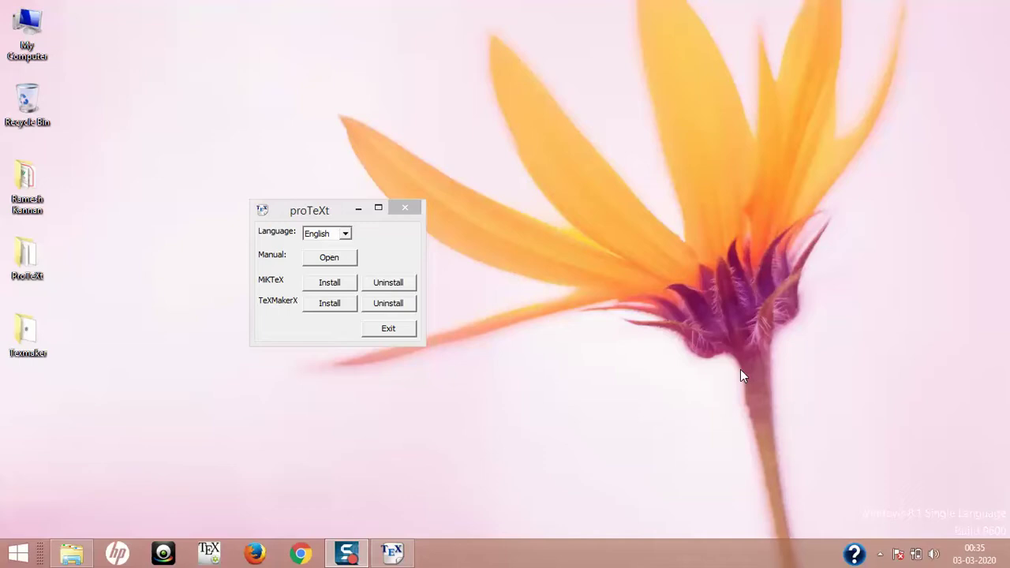
# - Look in Program Files on the C: drive for a MiKTeX folder and inspect the contents of MiKTeX 2.9
pyautogui.doubleClick(27, 31)
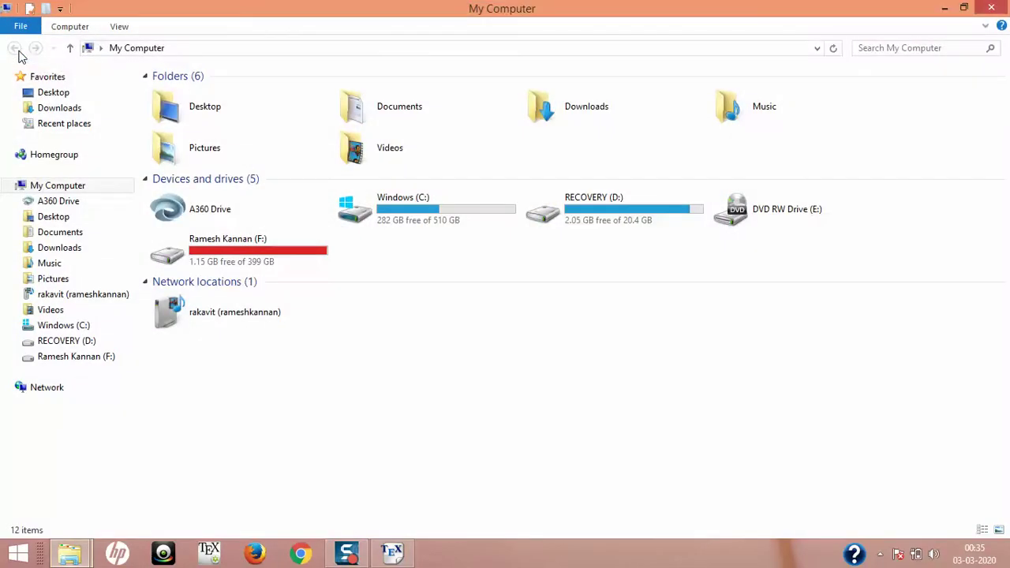
pyautogui.doubleClick(452, 209)
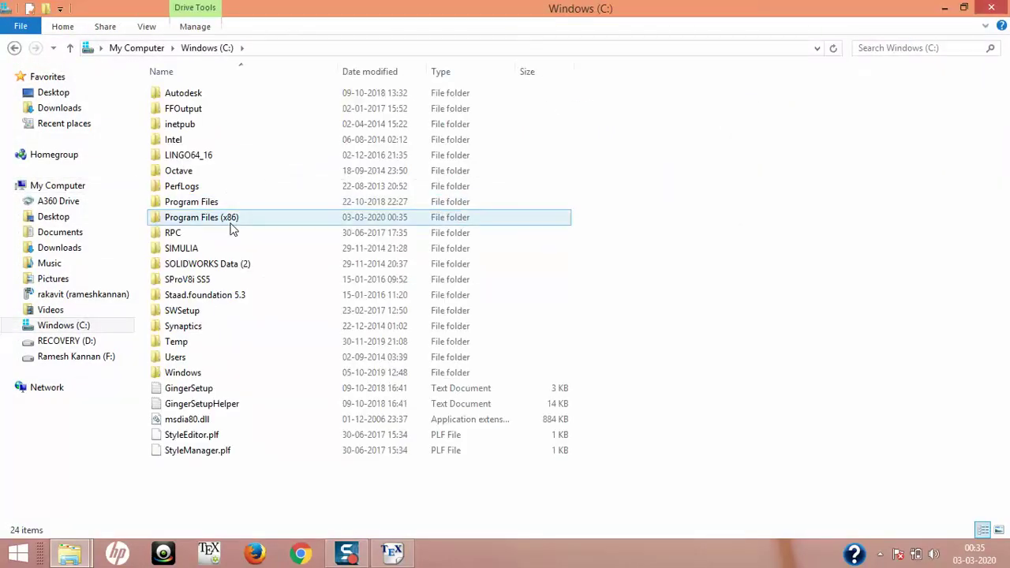
pyautogui.doubleClick(199, 204)
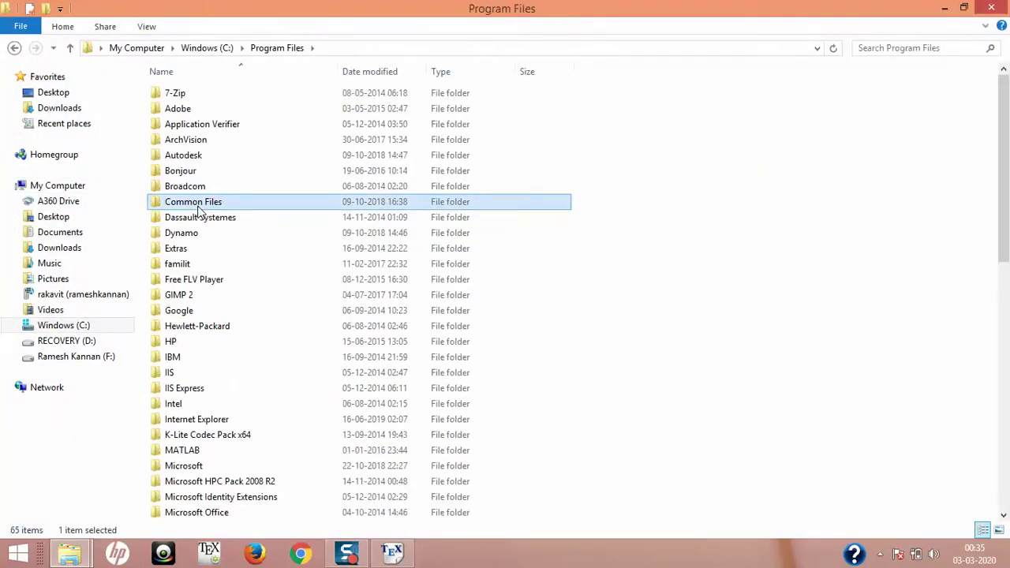
pyautogui.press('m')
pyautogui.scroll(-1, 364, 258)
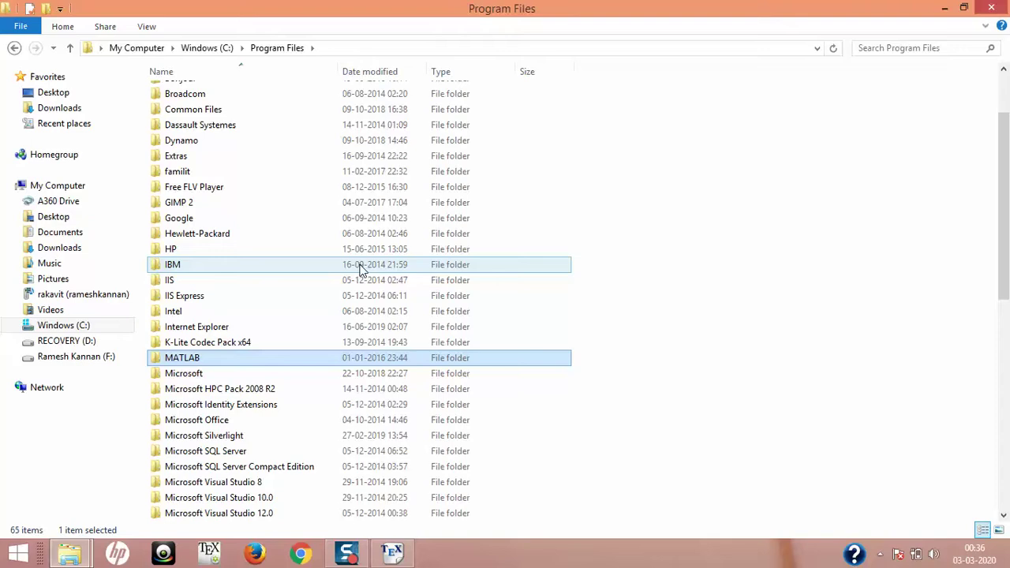
pyautogui.scroll(-2, 359, 268)
pyautogui.doubleClick(176, 451)
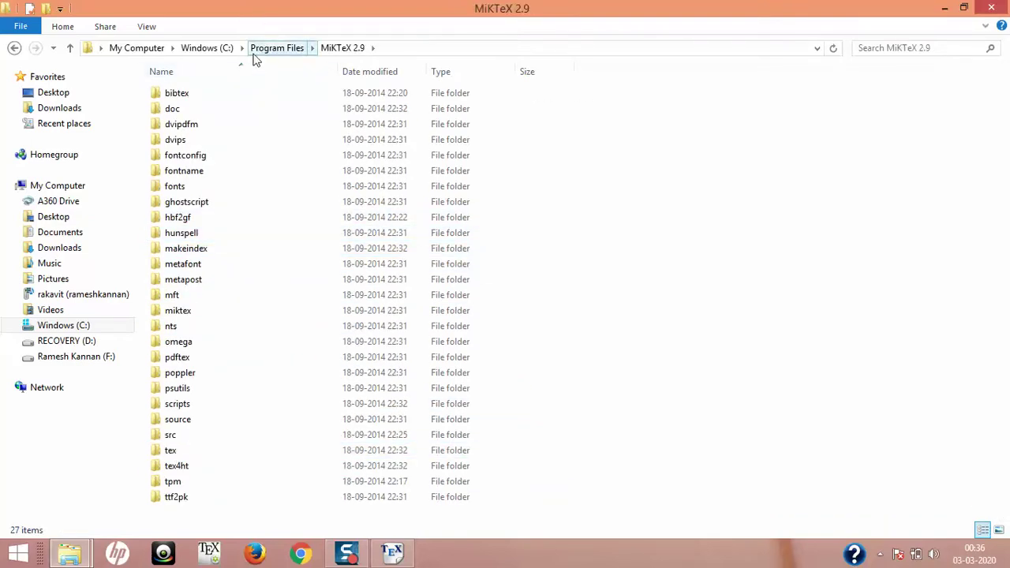
# - Check Program Files (x86) on the C: drive for leftover MiKTeX folders and close the file window
pyautogui.click(208, 52)
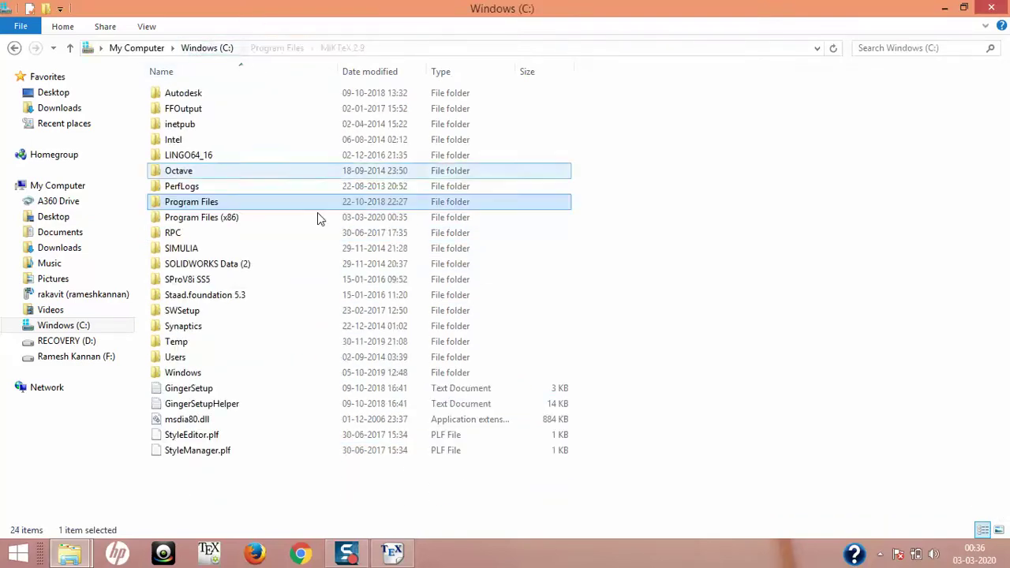
pyautogui.doubleClick(216, 218)
pyautogui.scroll(-5, 217, 219)
pyautogui.scroll(-7, 217, 219)
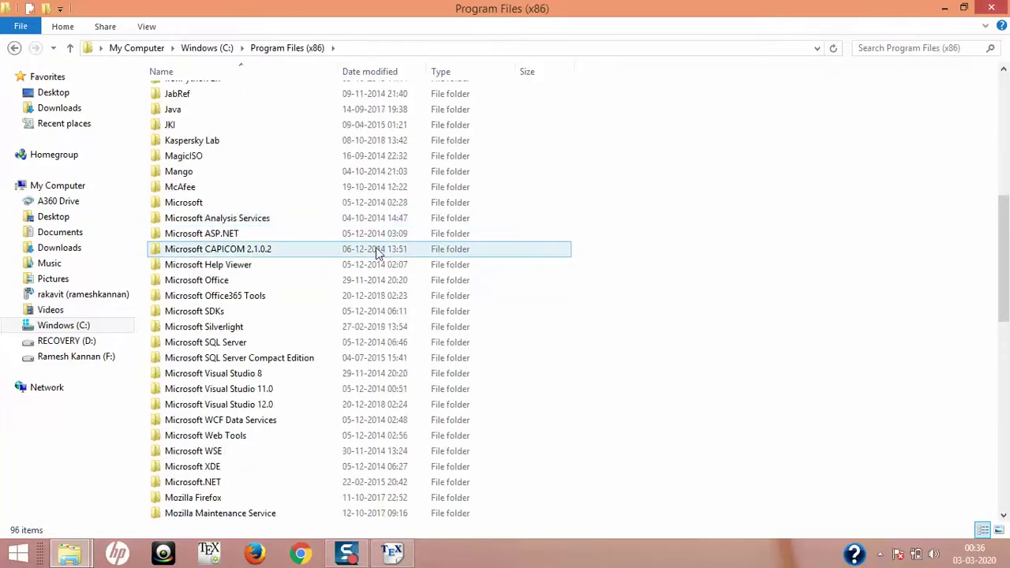
pyautogui.scroll(-2, 332, 291)
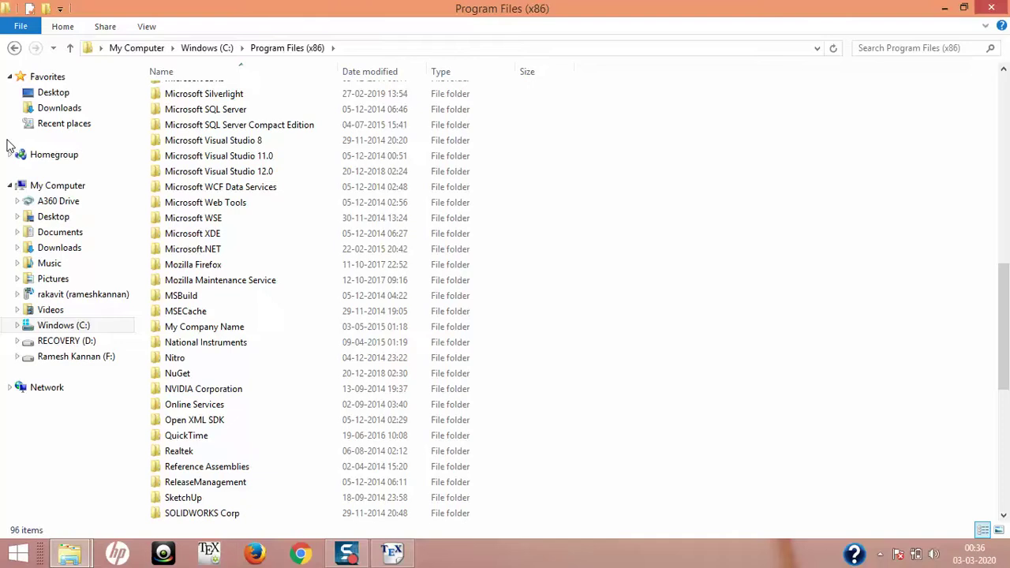
pyautogui.click(993, 9)
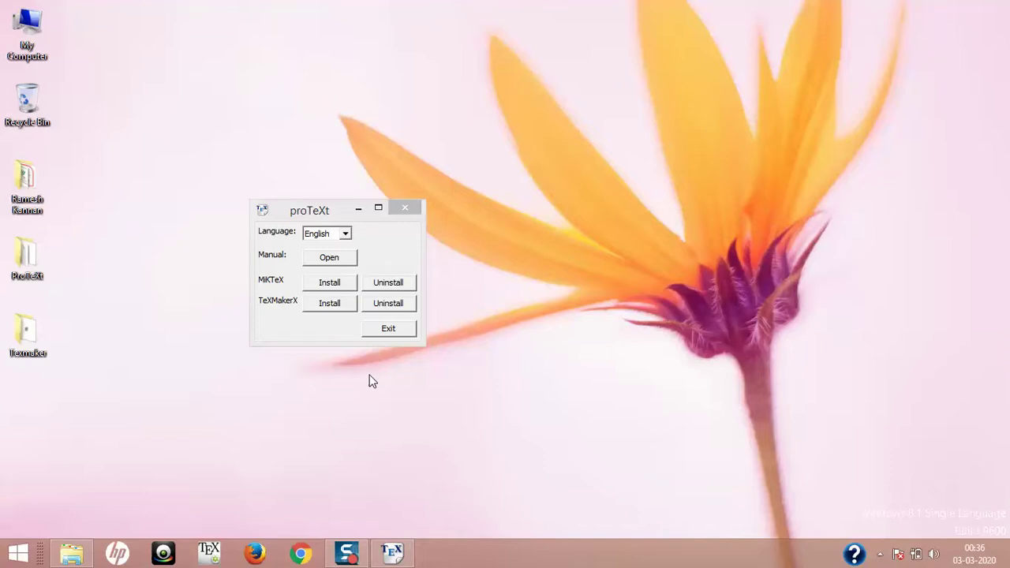
# - Try to uninstall TeXMakerX through the proTeXt dialog, dismiss the notice and close proTeXt
pyautogui.click(380, 308)
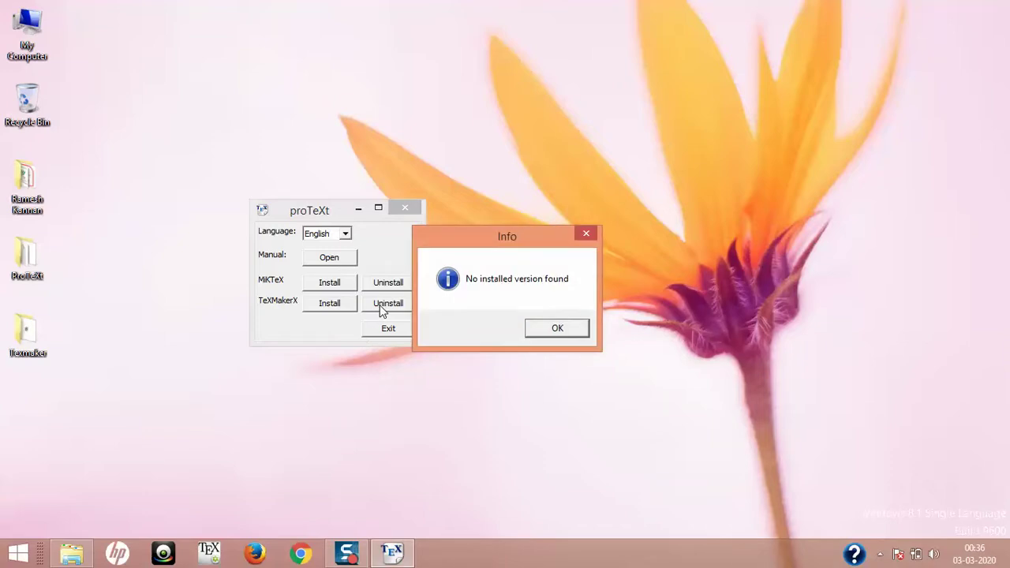
pyautogui.click(544, 330)
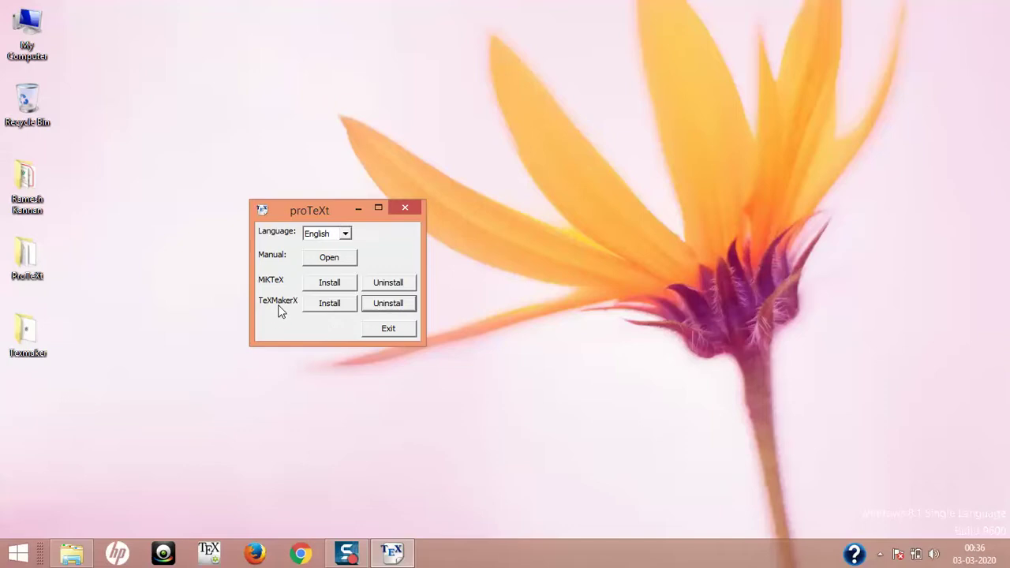
pyautogui.click(405, 208)
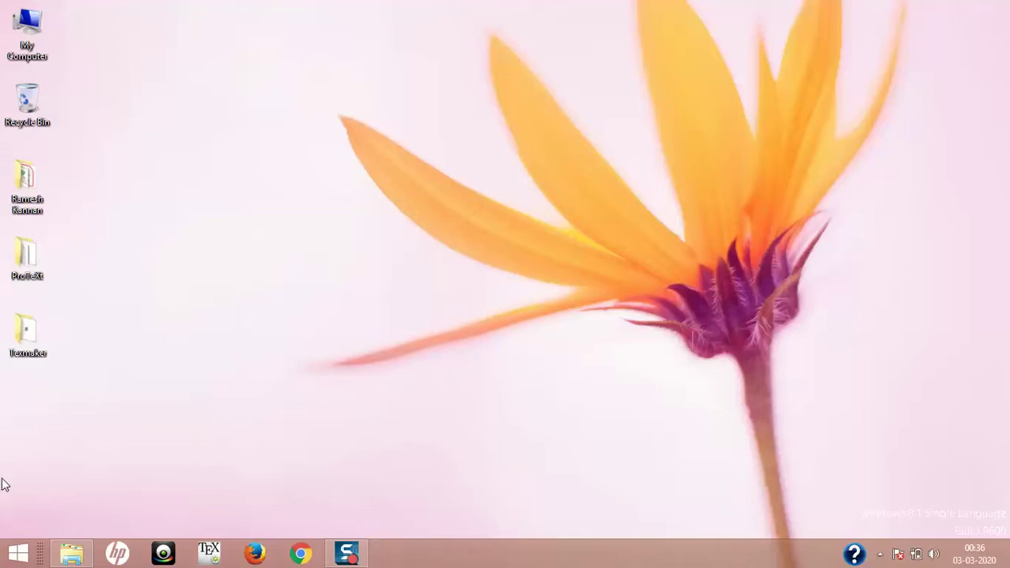
# - Search for "control" to open the Control Panel and bring up its list of programs to uninstall
pyautogui.click(33, 555)
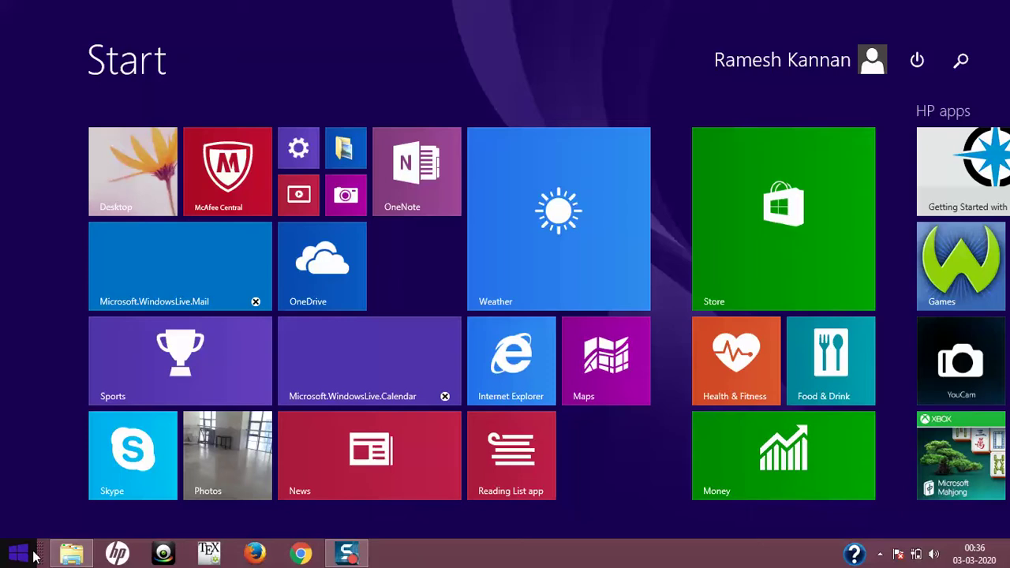
pyautogui.write('control')
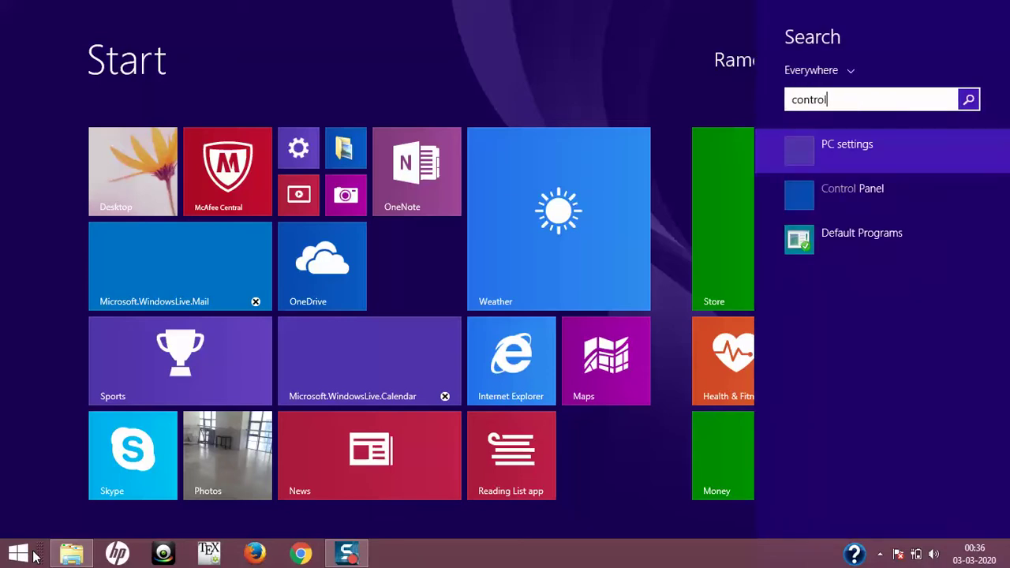
pyautogui.click(873, 192)
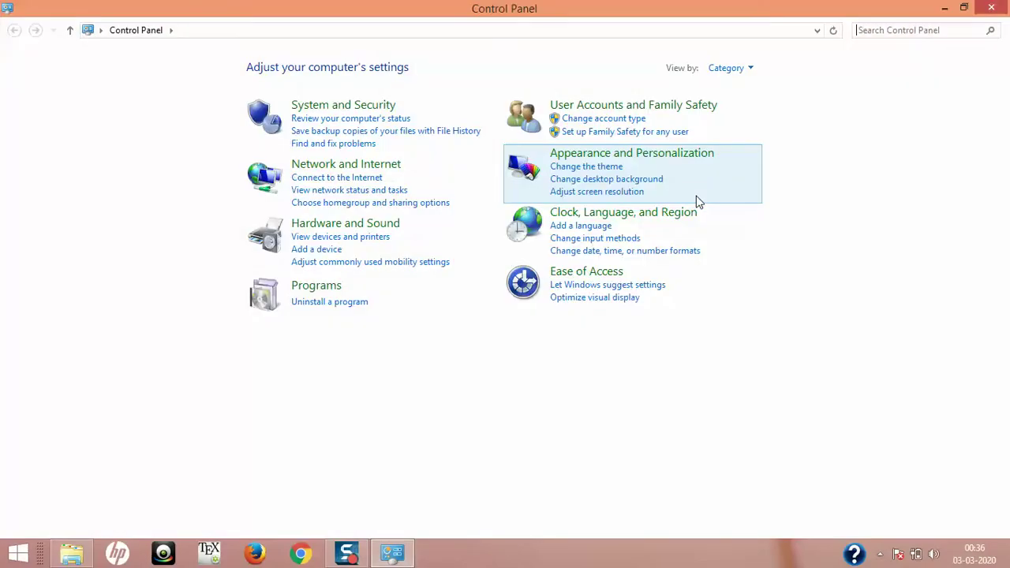
pyautogui.click(341, 308)
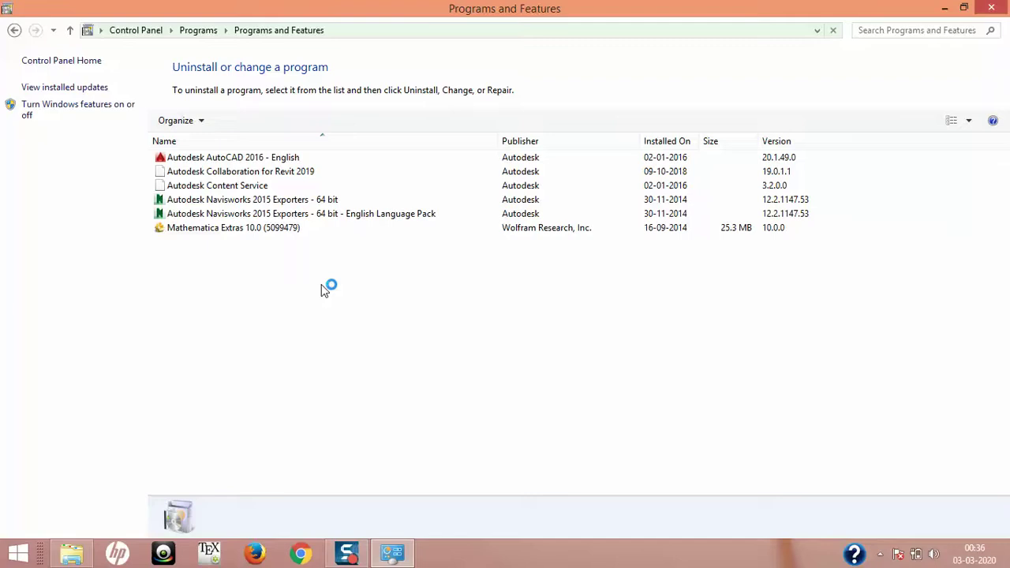
# - Look through the installed programs list to locate the Texmaker entry
pyautogui.click(229, 214)
pyautogui.press('t')
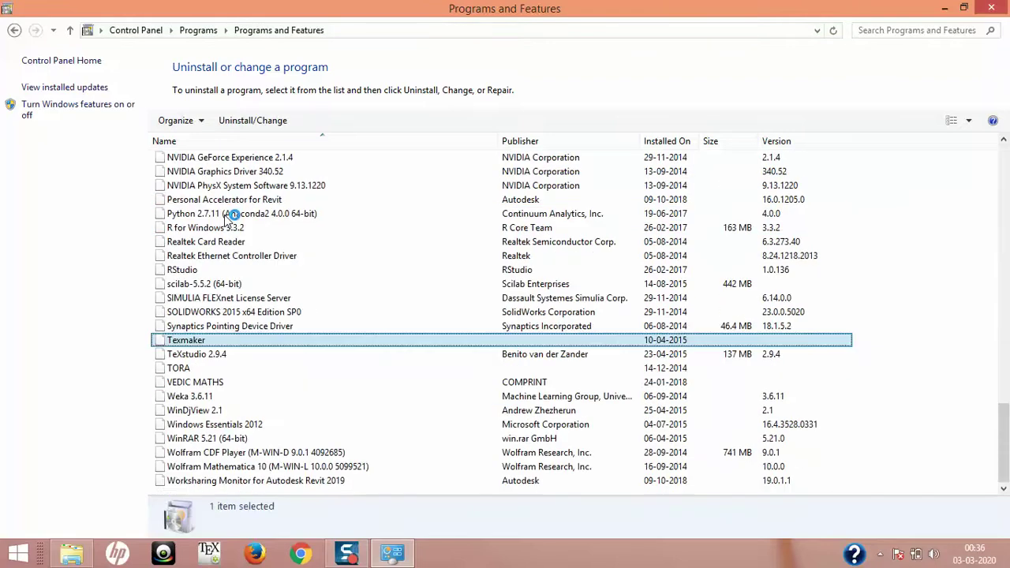
pyautogui.scroll(7, 266, 331)
pyautogui.click(226, 340)
pyautogui.press('Down')
pyautogui.press('Down')
pyautogui.press('Down')
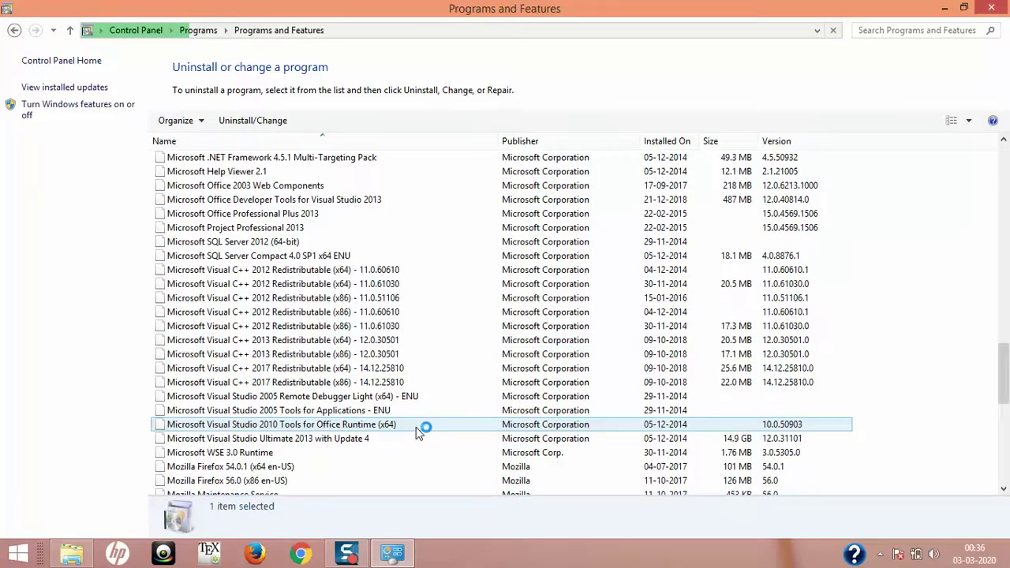
pyautogui.press('t')
pyautogui.scroll(5, 316, 339)
pyautogui.click(247, 342)
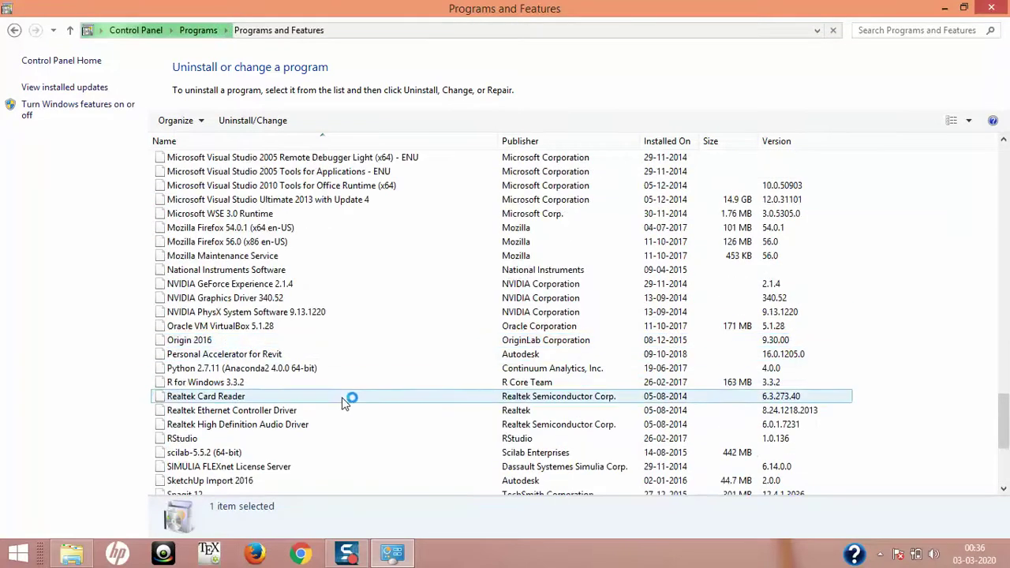
pyautogui.press('t')
pyautogui.scroll(1, 225, 347)
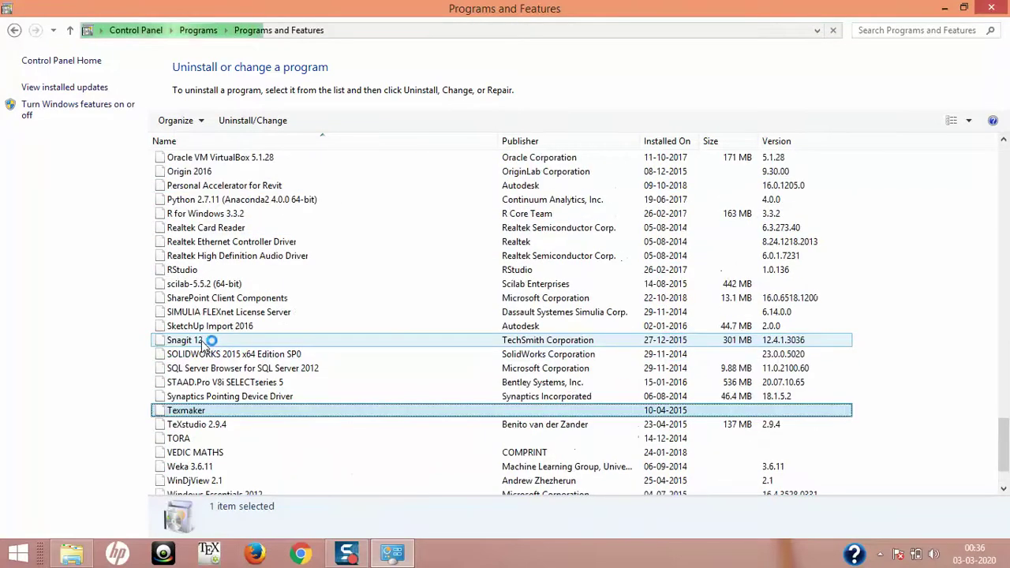
pyautogui.scroll(6, 327, 440)
pyautogui.click(327, 439)
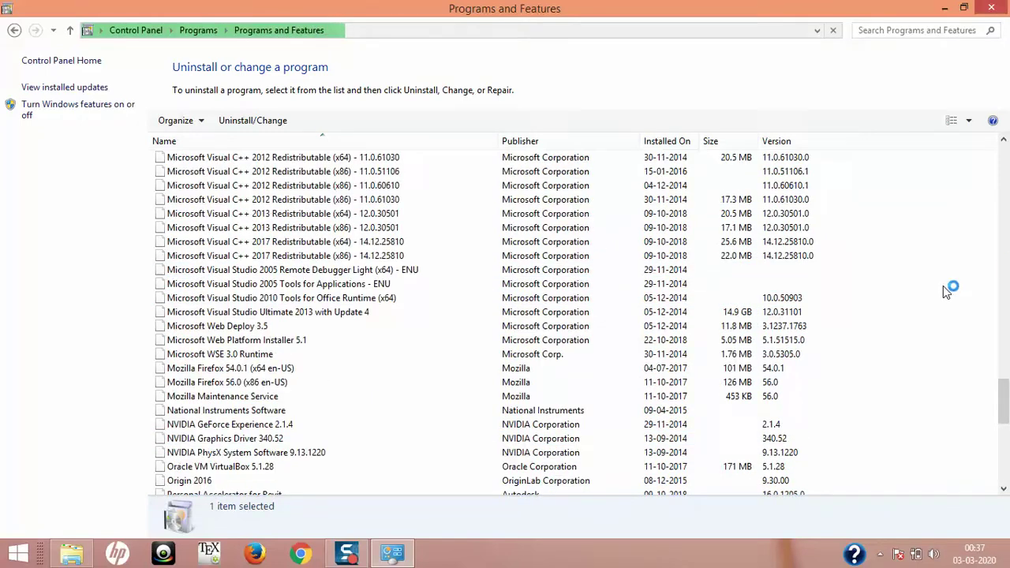
# - Close Programs and Features, uninstall Texmaker with the deletion details shown, and close the completed uninstaller
pyautogui.click(993, 8)
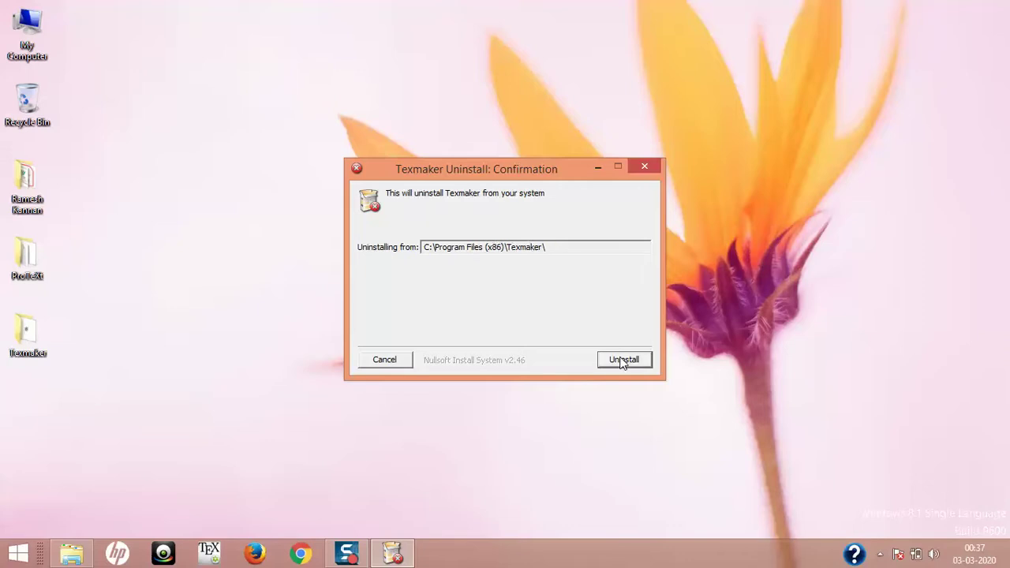
pyautogui.click(622, 360)
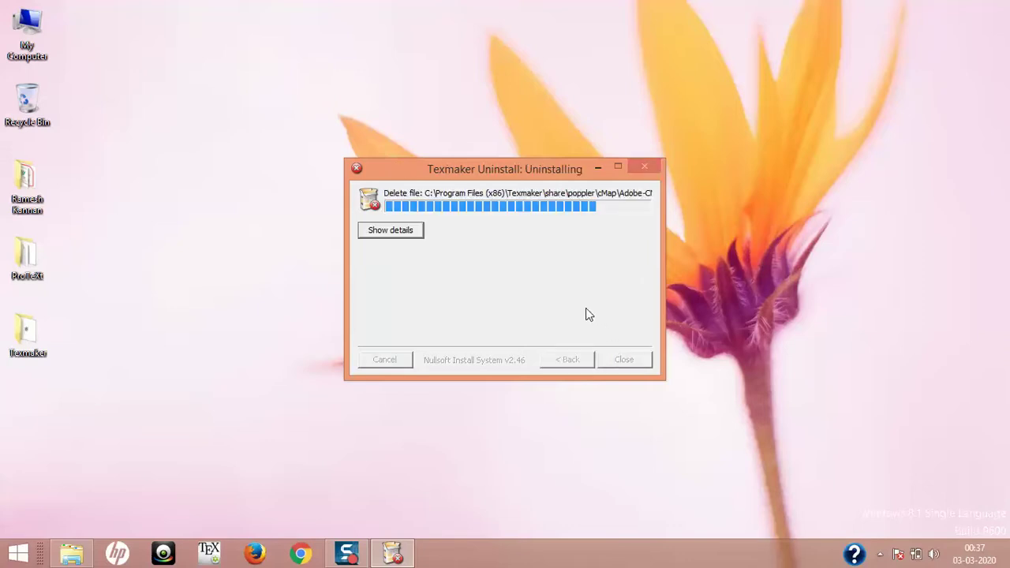
pyautogui.click(400, 236)
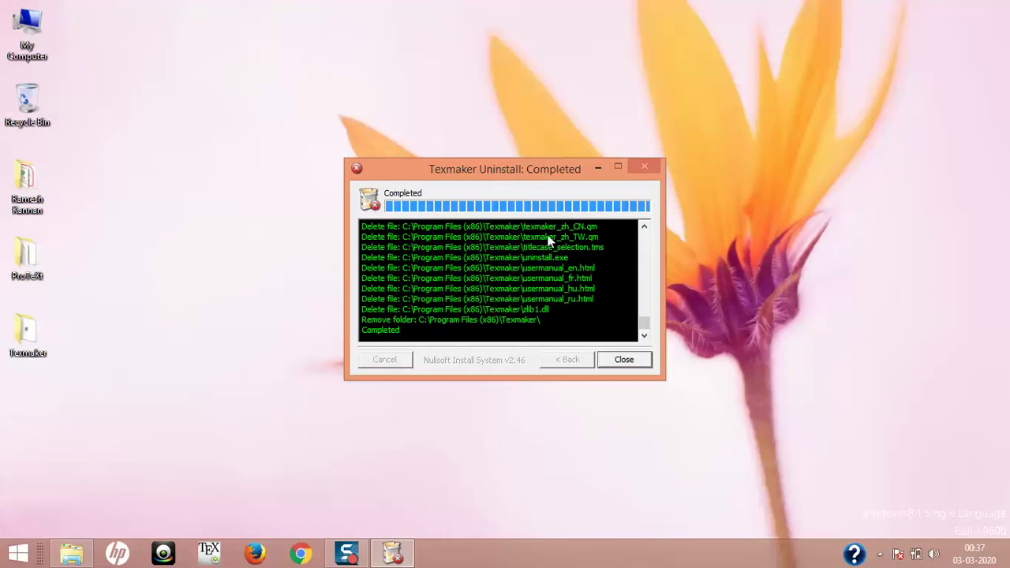
pyautogui.click(629, 360)
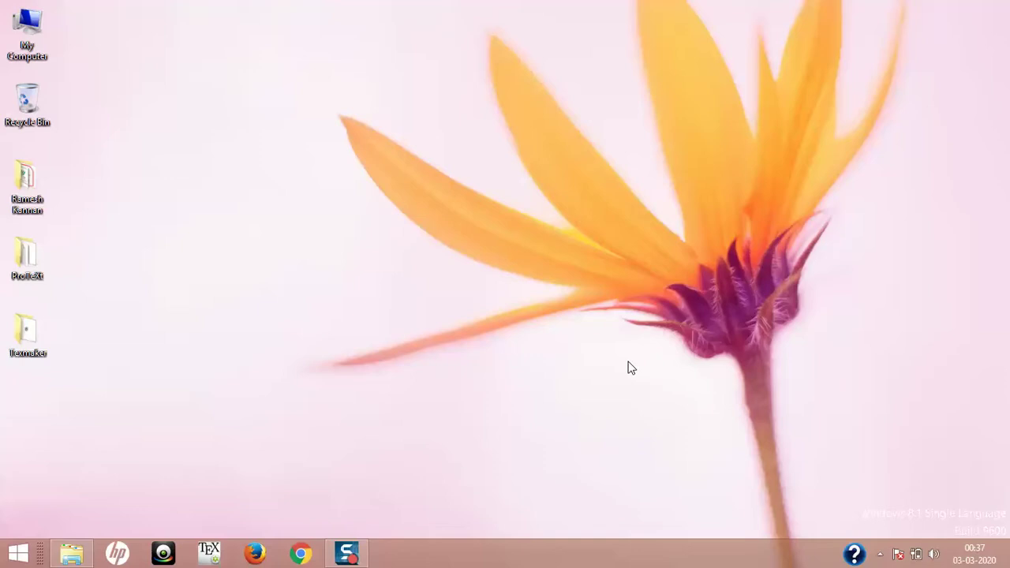